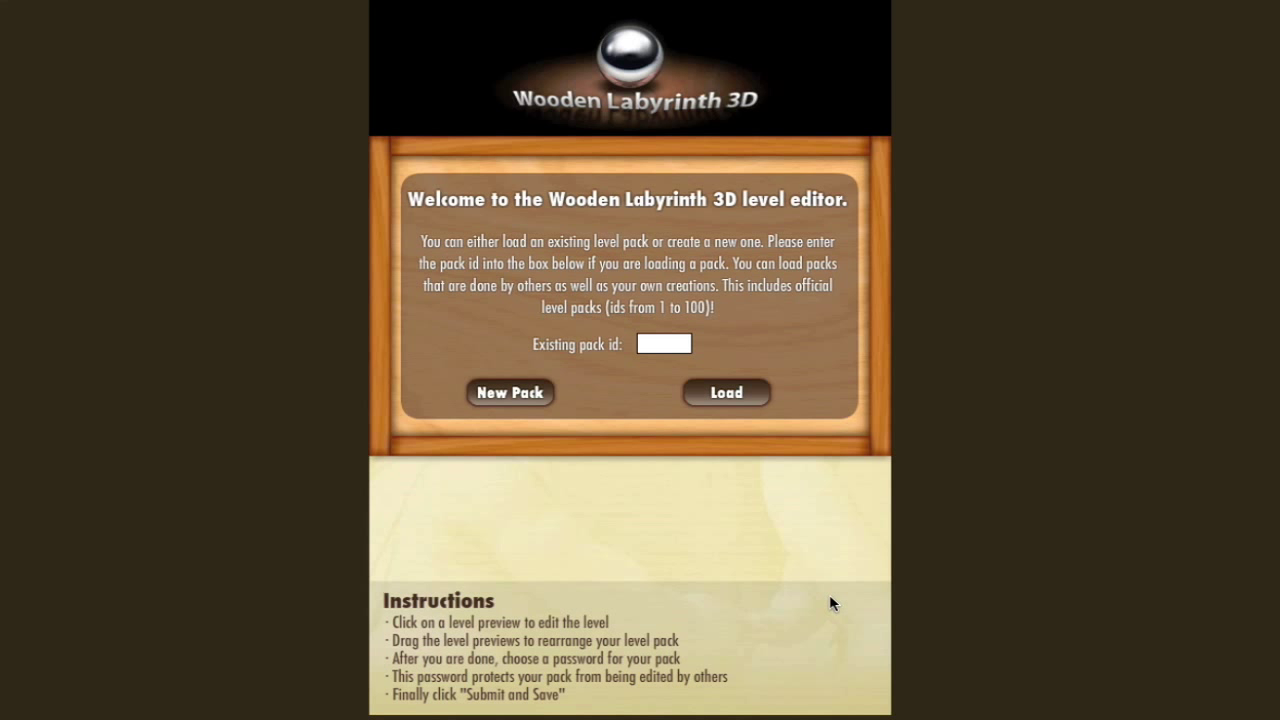
Create a new level pack named 'Speed pack' and enter the author's name
{"action": "left_click", "coordinate": [530, 392]}
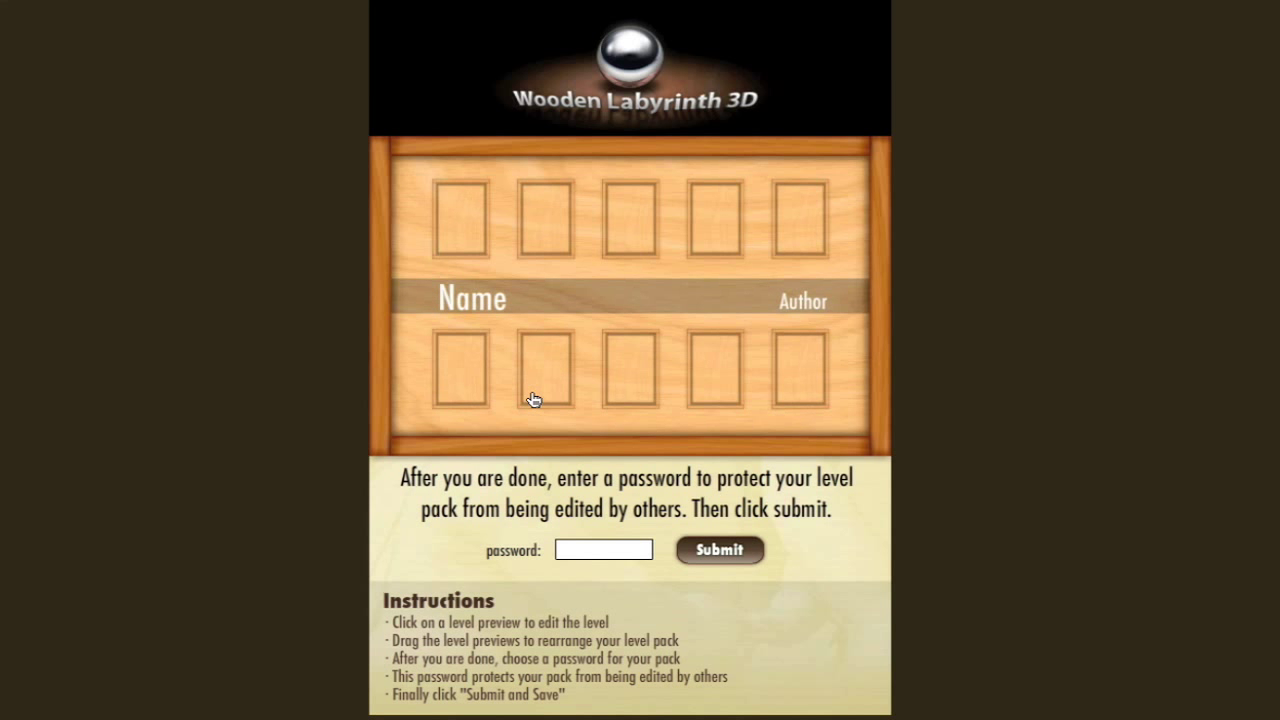
{"action": "double_click", "coordinate": [482, 311]}
{"action": "type", "text": "Speed"}
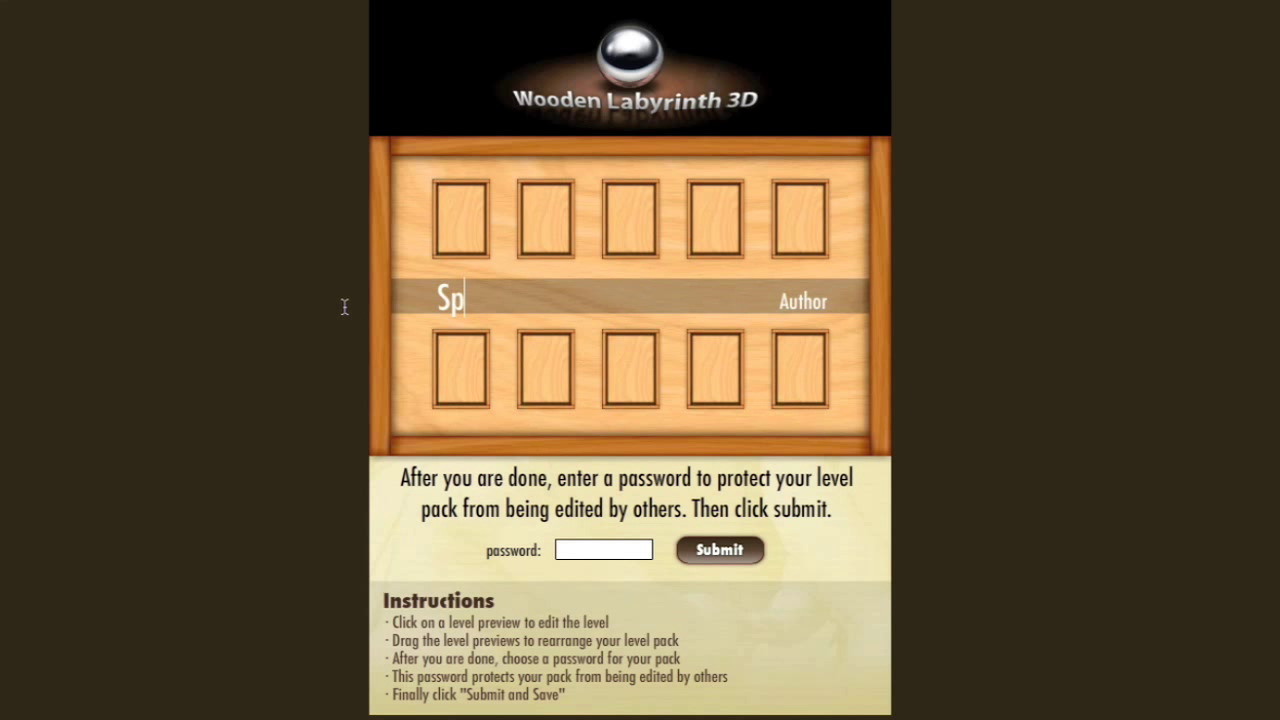
{"action": "type", "text": " pack"}
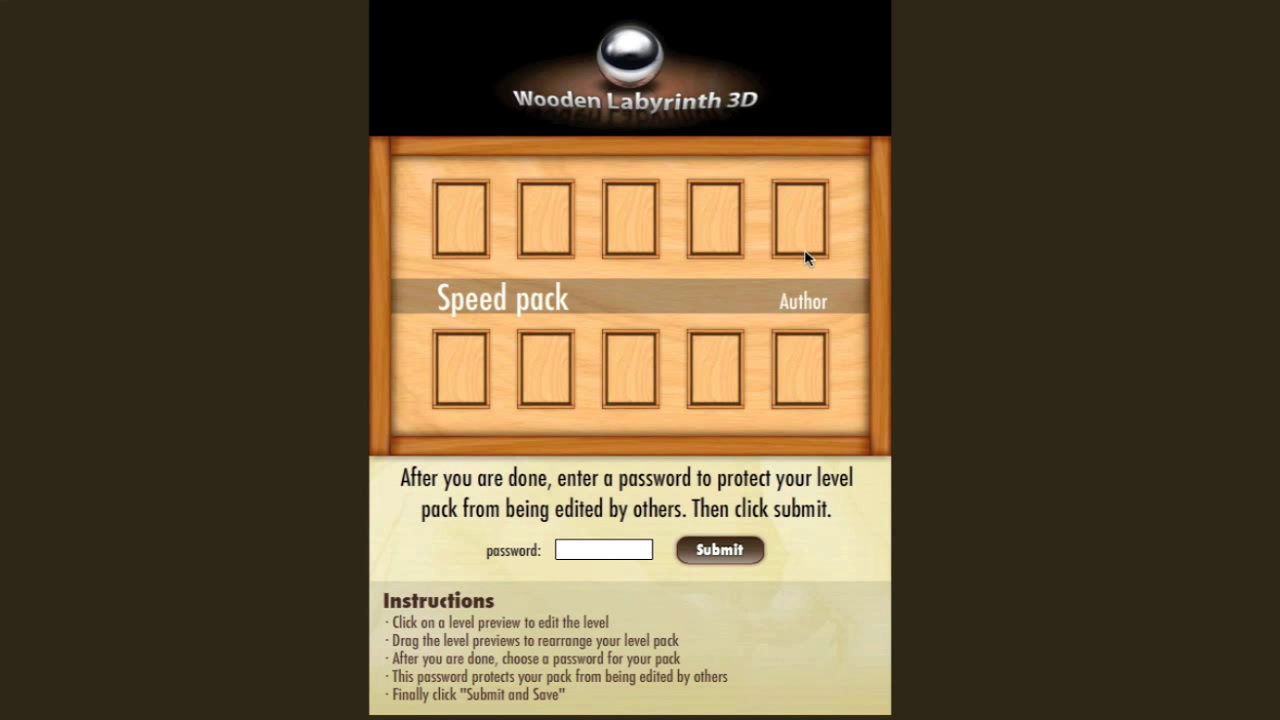
{"action": "double_click", "coordinate": [782, 300]}
{"action": "type", "text": "Steve"}
Name the first level 'Hello world', enable jumping, and set par time 15 and developer record 10
{"action": "left_click", "coordinate": [449, 212]}
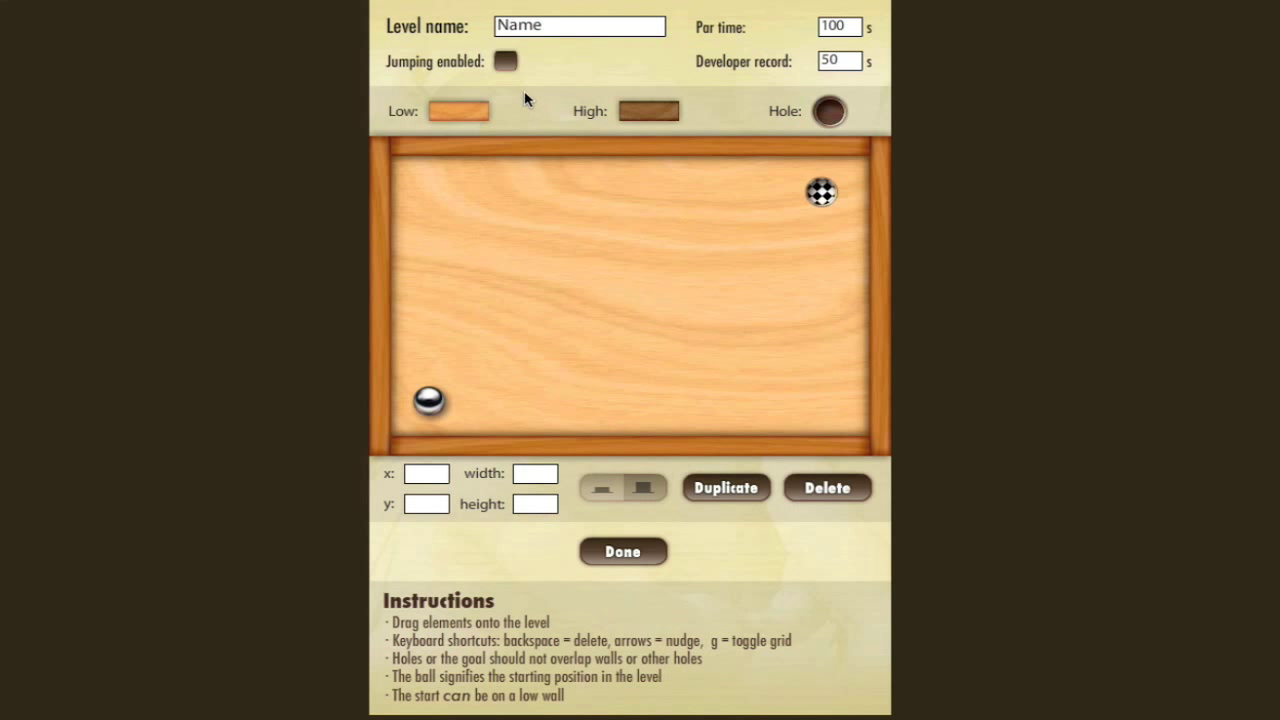
{"action": "left_click_drag", "start_coordinate": [560, 28], "coordinate": [464, 18]}
{"action": "type", "text": "Hello world"}
{"action": "left_click", "coordinate": [505, 62]}
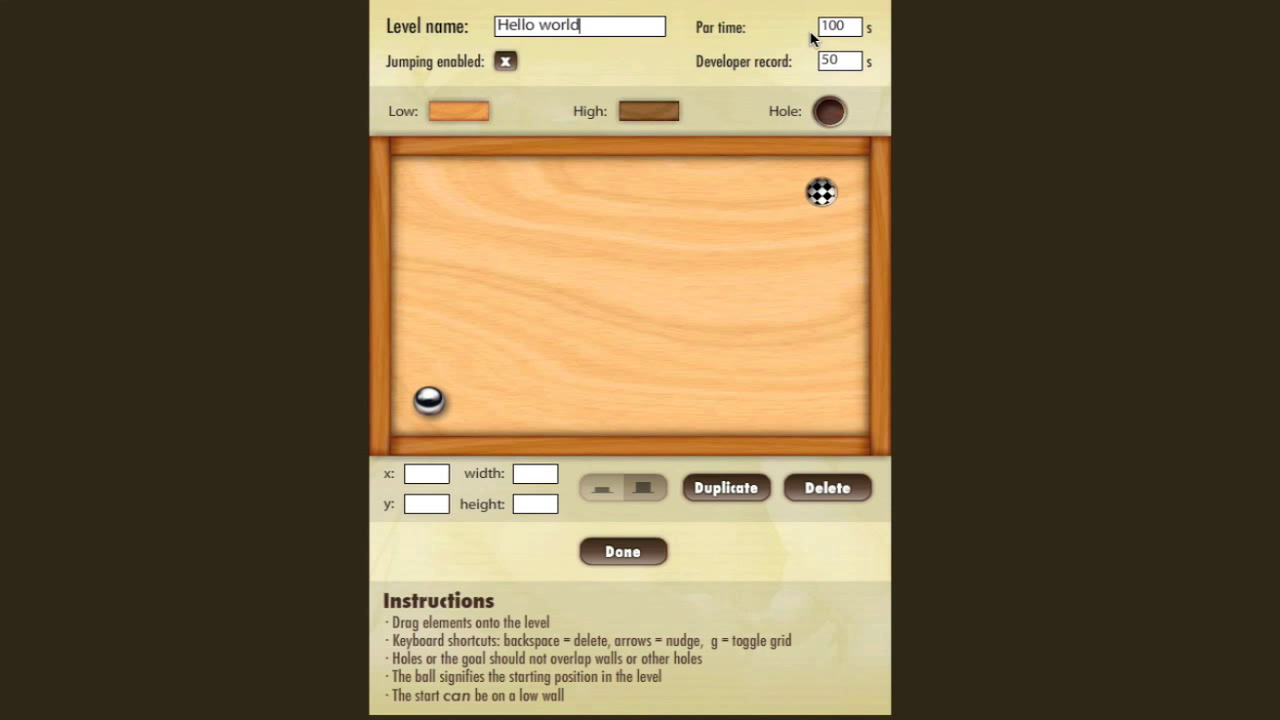
{"action": "left_click_drag", "start_coordinate": [848, 28], "coordinate": [741, 30]}
{"action": "type", "text": "15"}
{"action": "key", "text": "Tab"}
{"action": "type", "text": "10"}
Place a low wall, a high wall and a hole on the board
{"action": "left_click_drag", "start_coordinate": [468, 120], "coordinate": [486, 216]}
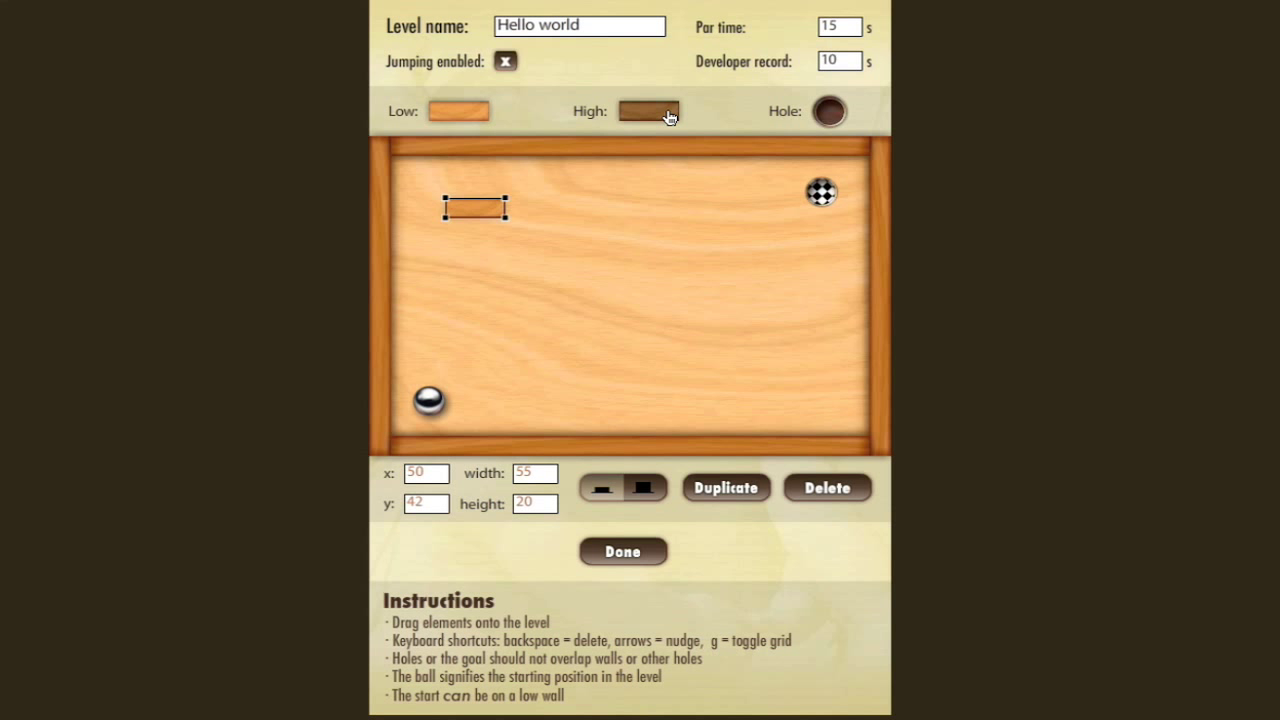
{"action": "left_click_drag", "start_coordinate": [668, 115], "coordinate": [610, 265]}
{"action": "left_click_drag", "start_coordinate": [814, 128], "coordinate": [747, 265]}
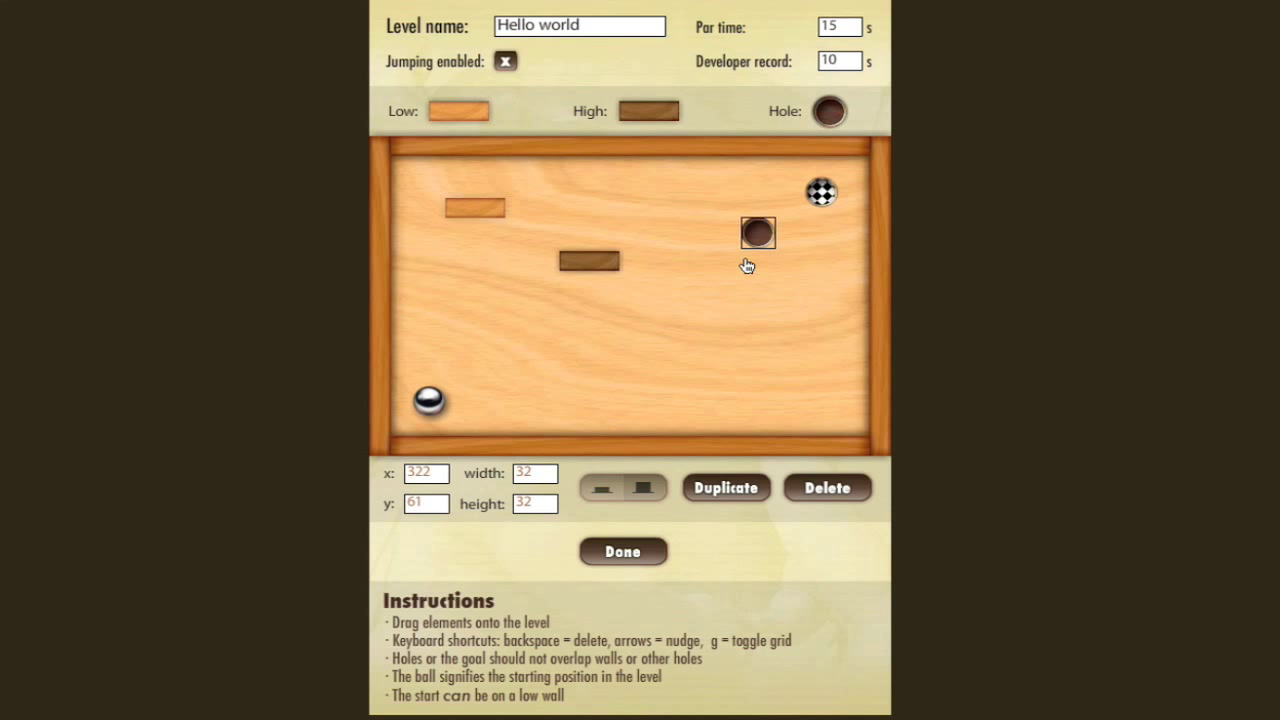
Enlarge the high wall to 114×123 against the top edge and the low wall to 117×94 top-left
{"action": "left_click", "coordinate": [598, 262]}
{"action": "mouse_move", "coordinate": [620, 270]}
{"action": "left_mouse_down"}
{"action": "mouse_move", "coordinate": [683, 377]}
{"action": "mouse_move", "coordinate": [623, 257]}
{"action": "left_mouse_up"}
{"action": "left_click_drag", "start_coordinate": [447, 209], "coordinate": [623, 437]}
{"action": "left_click_drag", "start_coordinate": [586, 394], "coordinate": [492, 350]}
Show the alignment grid and fit the walls together, with the low wall at 14,122
{"action": "key", "text": "g"}
{"action": "left_click_drag", "start_coordinate": [557, 251], "coordinate": [565, 242]}
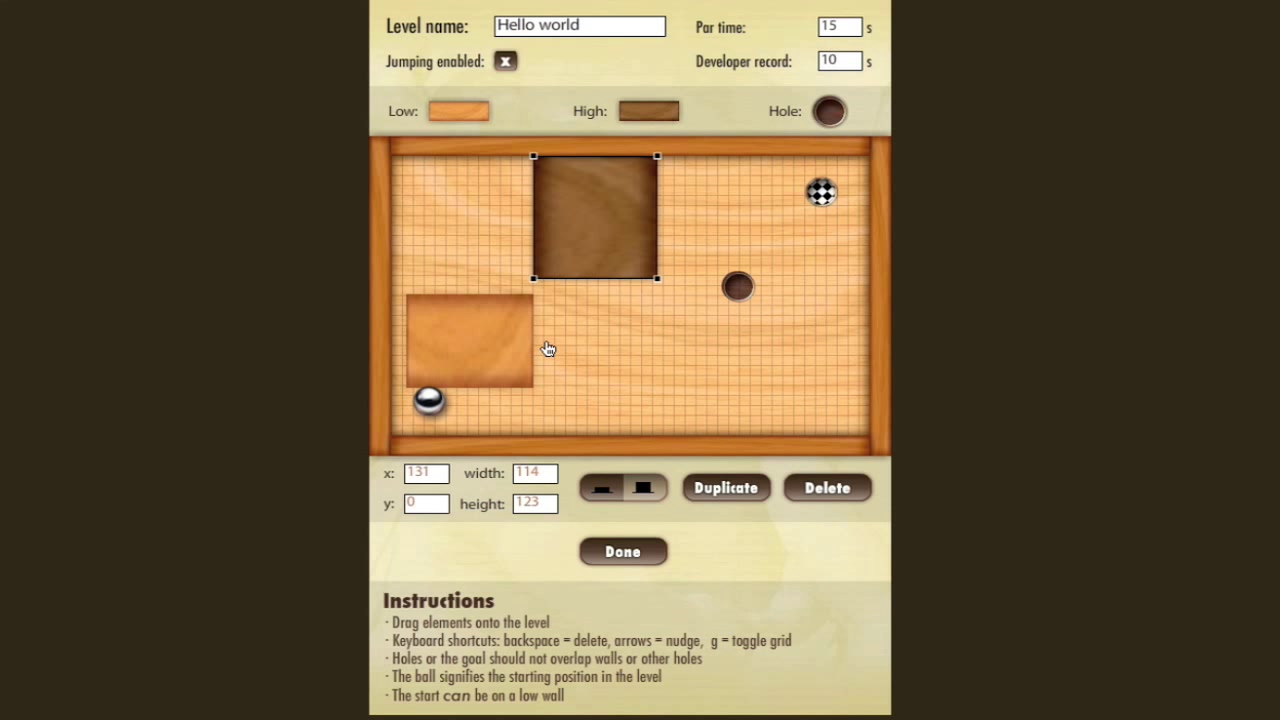
{"action": "left_click_drag", "start_coordinate": [500, 343], "coordinate": [500, 329]}
Move the ball start to 89,83 beside the big high wall and nudge the goal near the top-right
{"action": "left_click", "coordinate": [430, 413]}
{"action": "left_click_drag", "start_coordinate": [430, 413], "coordinate": [424, 196]}
{"action": "mouse_move", "coordinate": [822, 195]}
{"action": "left_mouse_down"}
{"action": "mouse_move", "coordinate": [827, 225]}
{"action": "mouse_move", "coordinate": [813, 205]}
{"action": "left_mouse_up"}
{"action": "left_click_drag", "start_coordinate": [424, 187], "coordinate": [514, 263]}
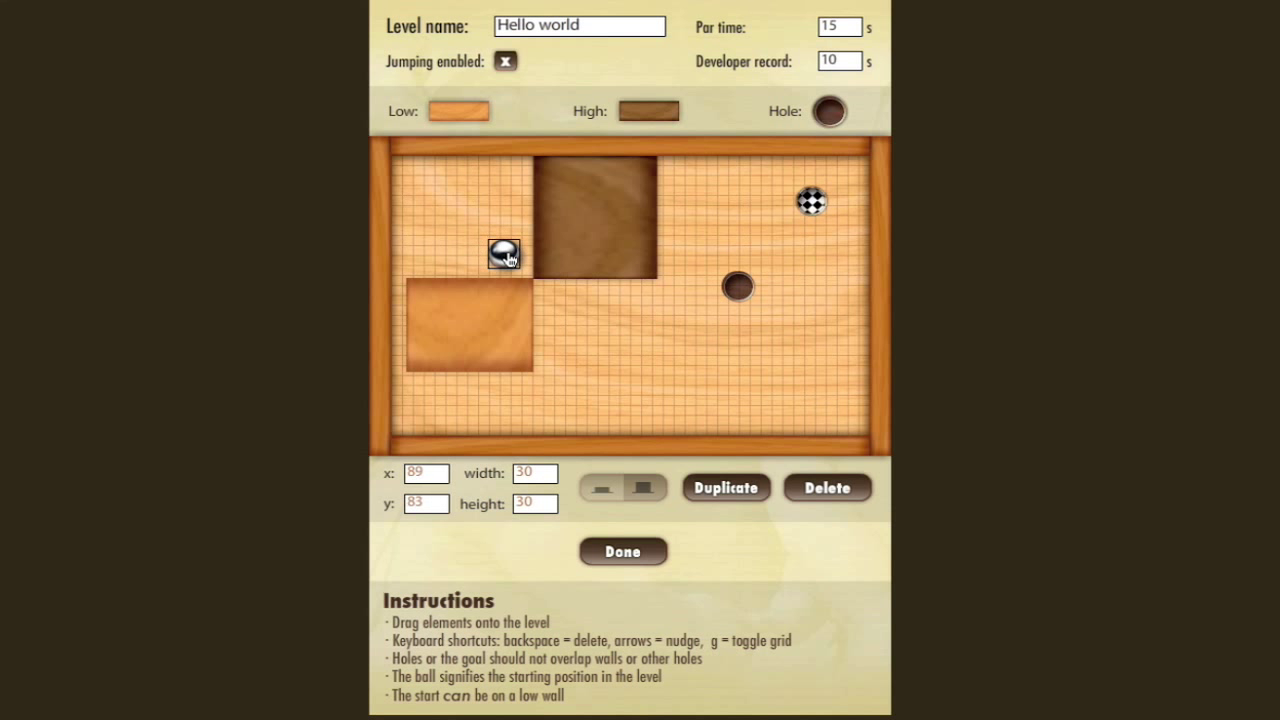
Place a new high wall near the board centre and move the ball next to it
{"action": "left_click_drag", "start_coordinate": [664, 124], "coordinate": [580, 340]}
{"action": "left_click", "coordinate": [508, 262]}
{"action": "left_click_drag", "start_coordinate": [508, 262], "coordinate": [563, 315]}
Lower the small 55×20 high wall, set the ball above it, and move the hole to 333,159
{"action": "left_click", "coordinate": [562, 326]}
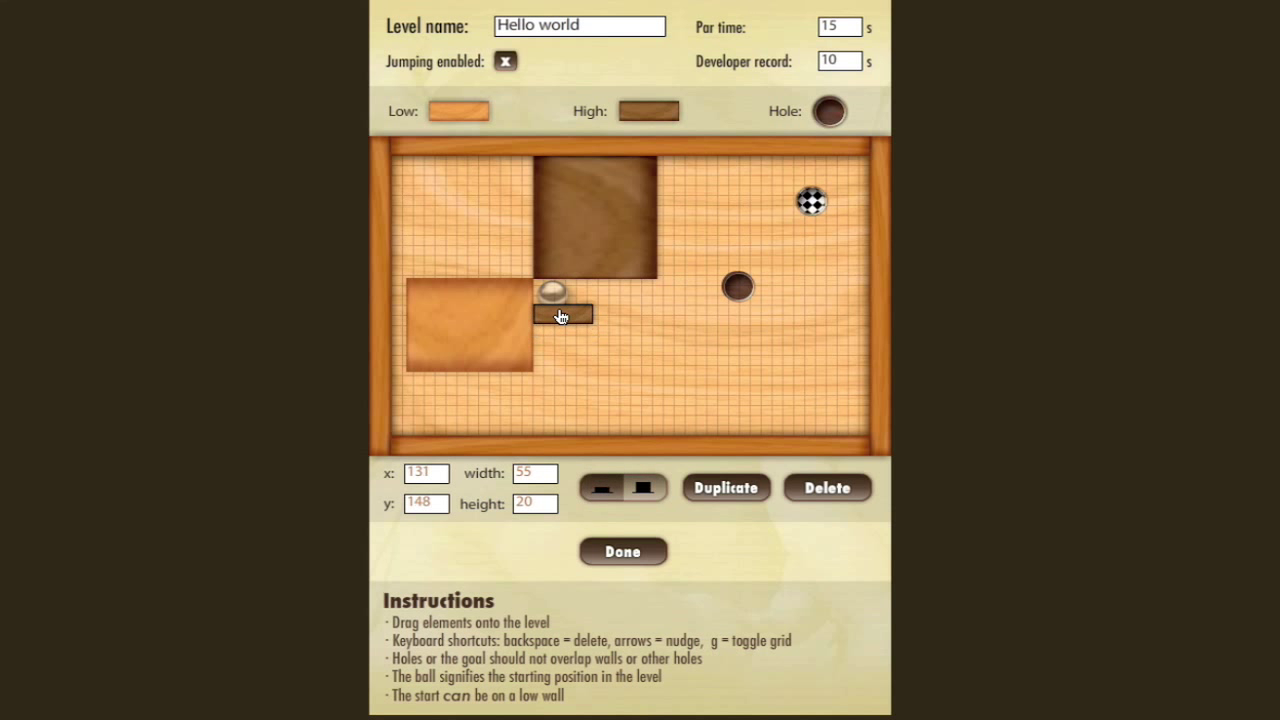
{"action": "left_click", "coordinate": [551, 293]}
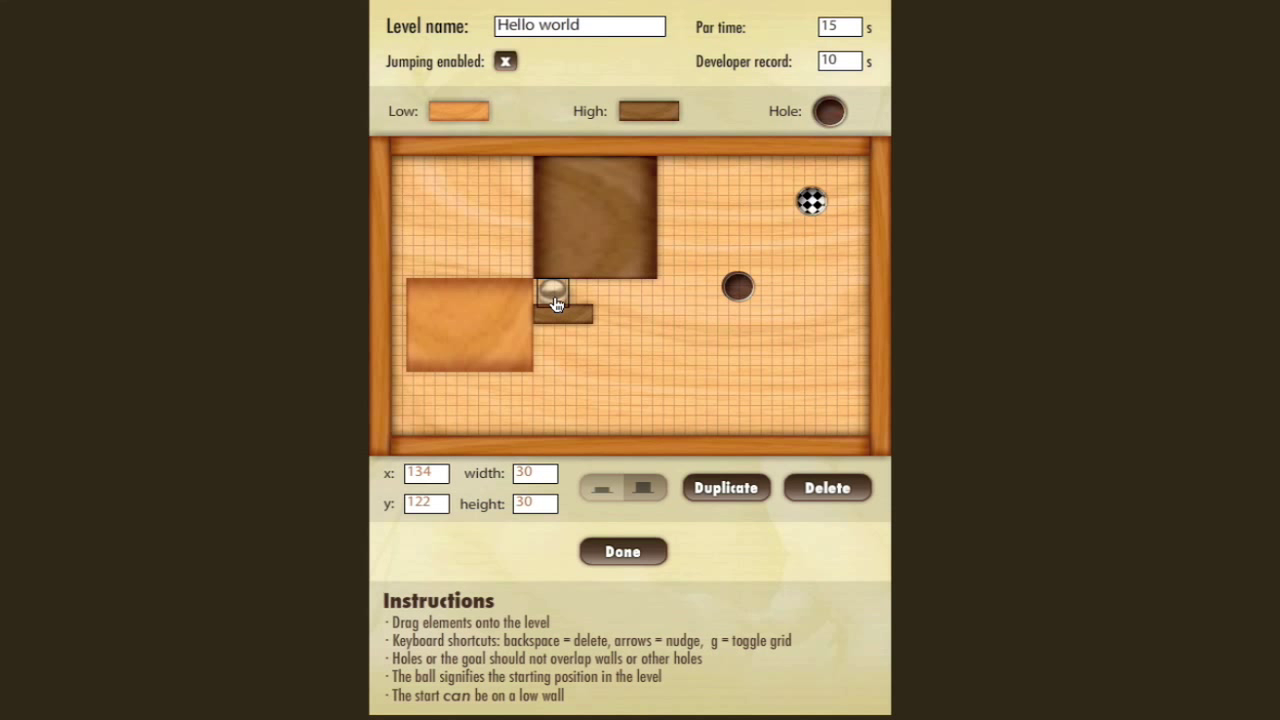
{"action": "left_click", "coordinate": [557, 303]}
{"action": "left_click_drag", "start_coordinate": [543, 314], "coordinate": [544, 331]}
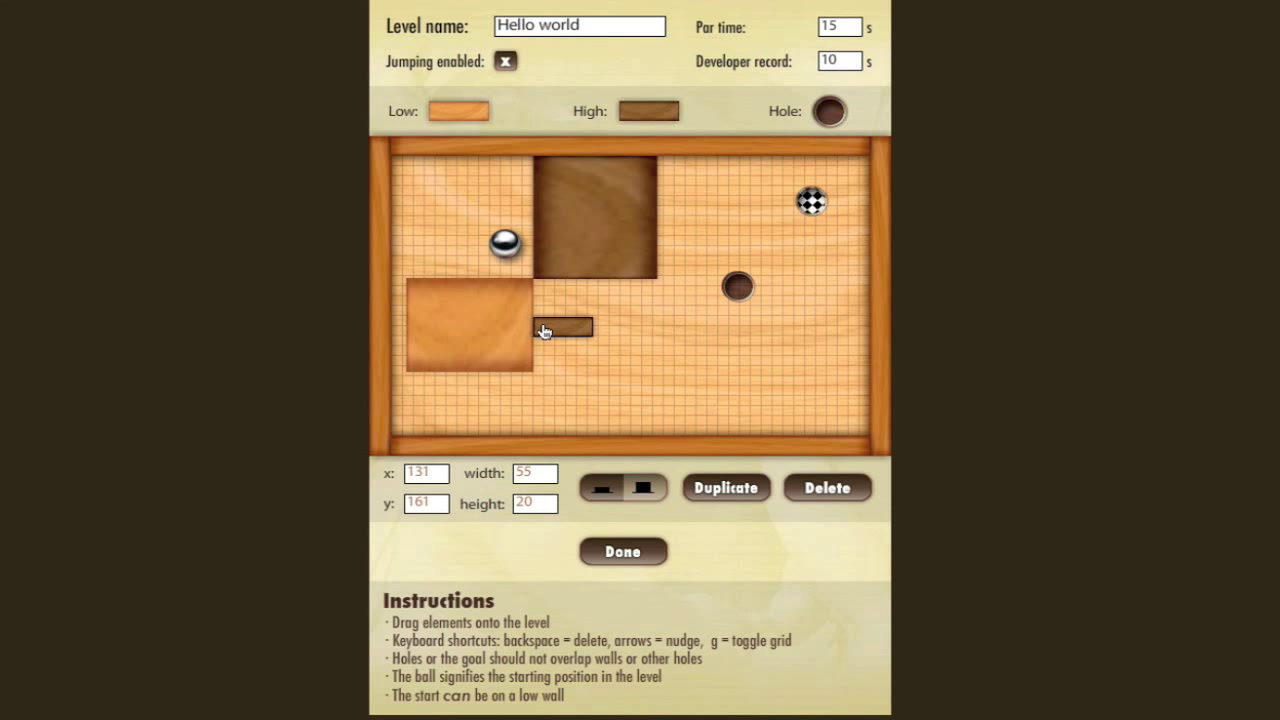
{"action": "left_click_drag", "start_coordinate": [503, 241], "coordinate": [566, 299]}
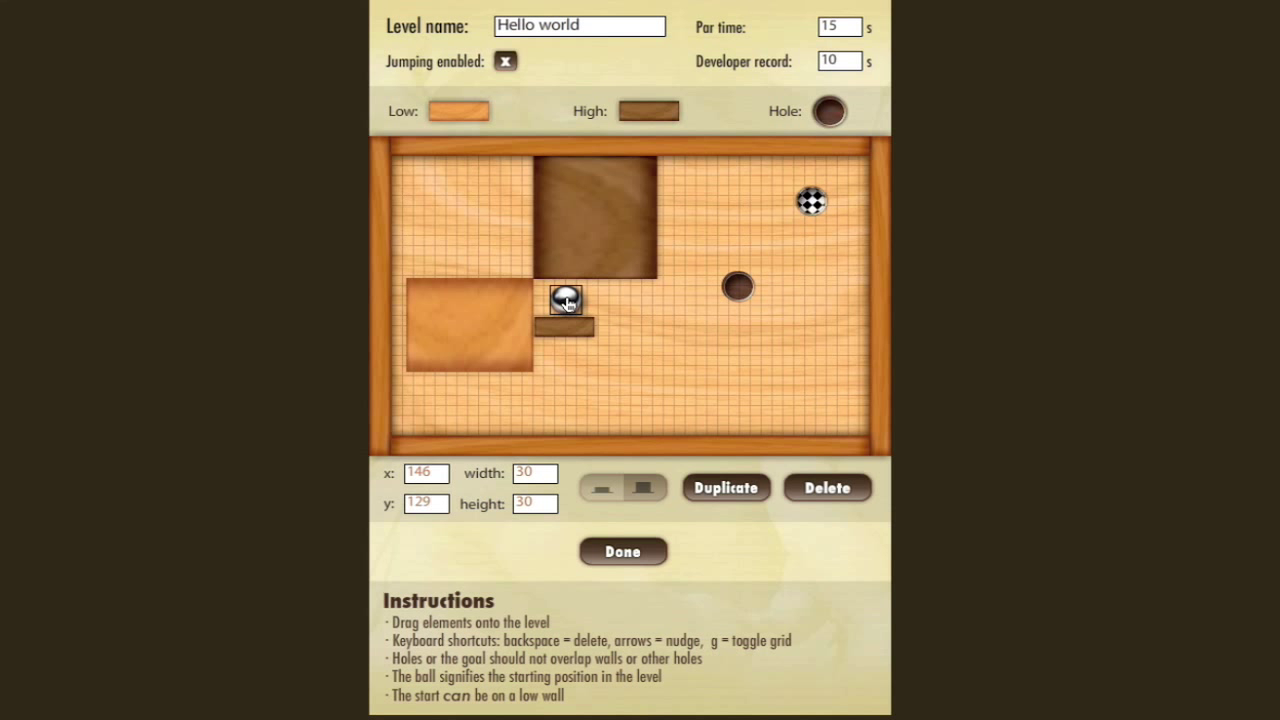
{"action": "left_click_drag", "start_coordinate": [735, 296], "coordinate": [766, 342]}
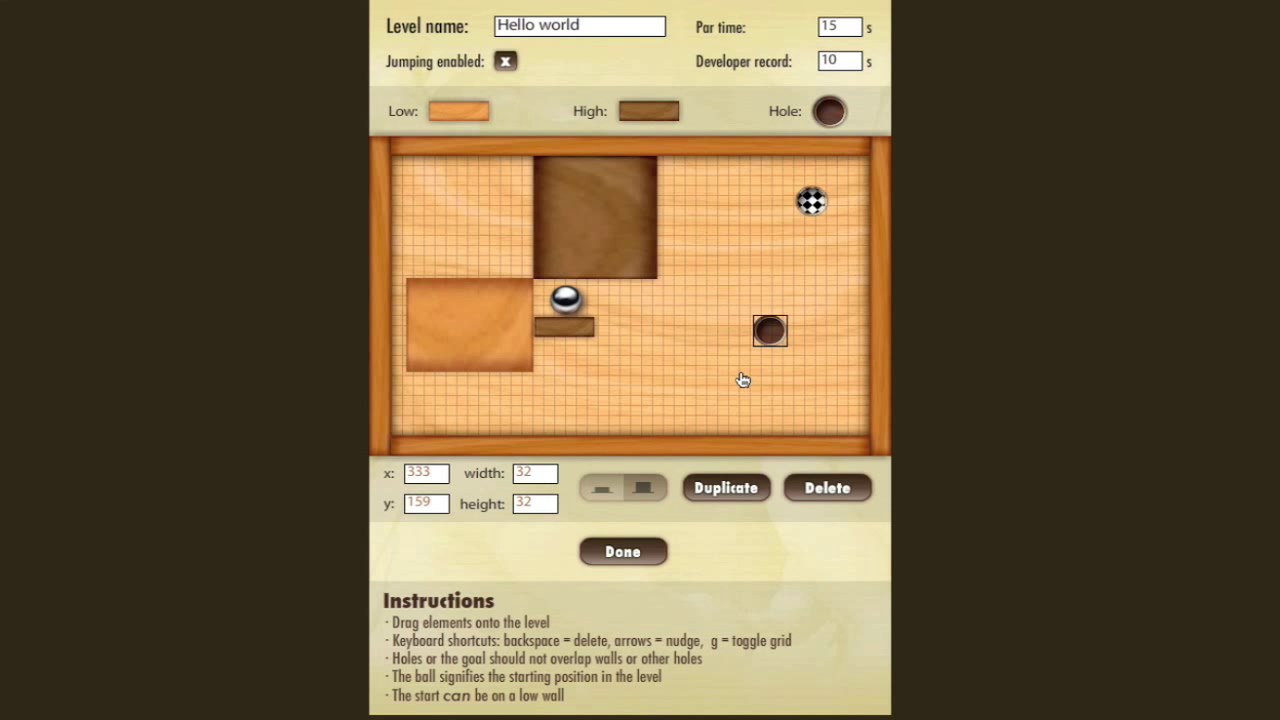
Delete the hole, nudge the small wall left and back, and toggle the alignment grid
{"action": "key", "text": "BackSpace"}
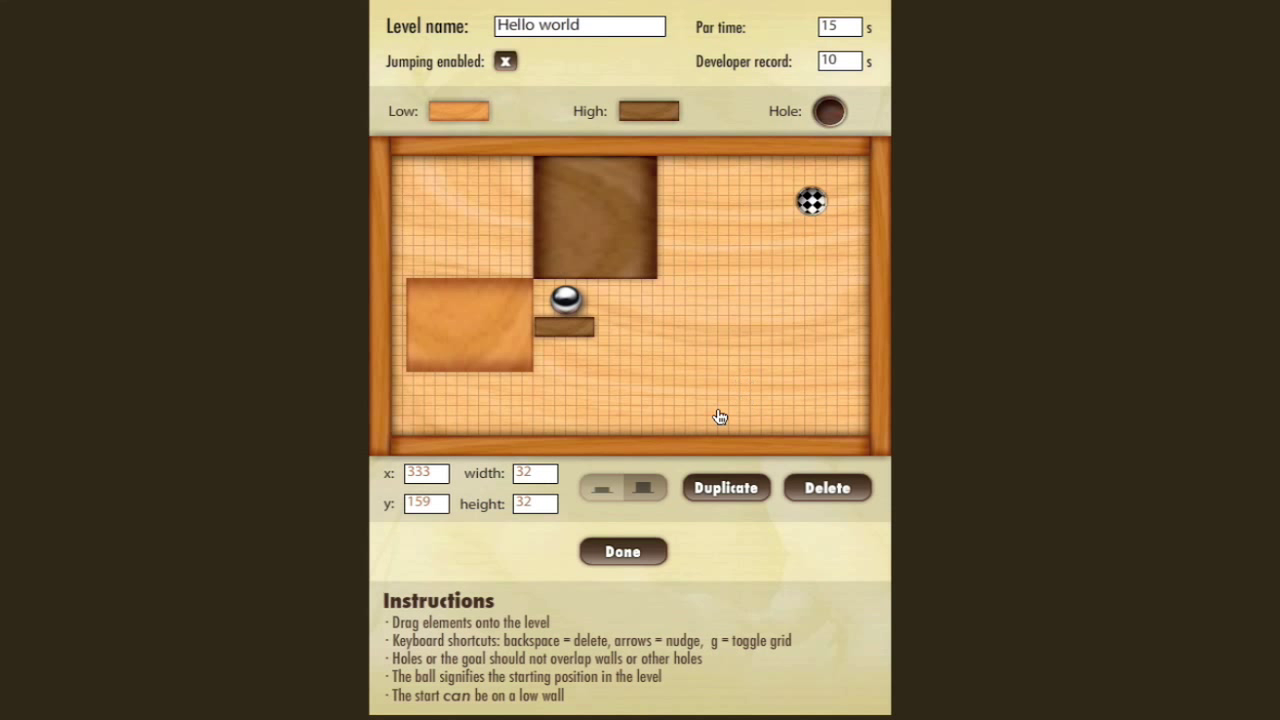
{"action": "left_click", "coordinate": [571, 336]}
{"action": "key", "text": "Left"}
{"action": "key", "text": "Left"}
{"action": "key", "text": "Right"}
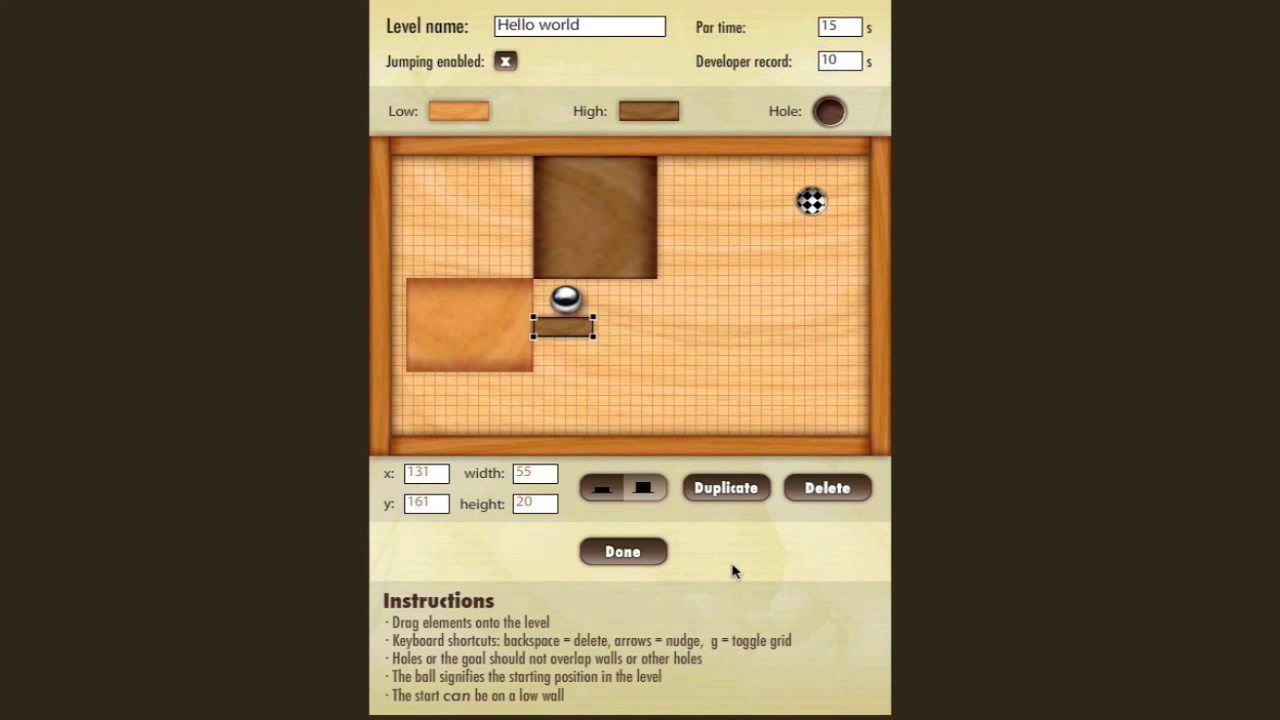
{"action": "left_click", "coordinate": [696, 320]}
{"action": "key", "text": "g"}
{"action": "key", "text": "g"}
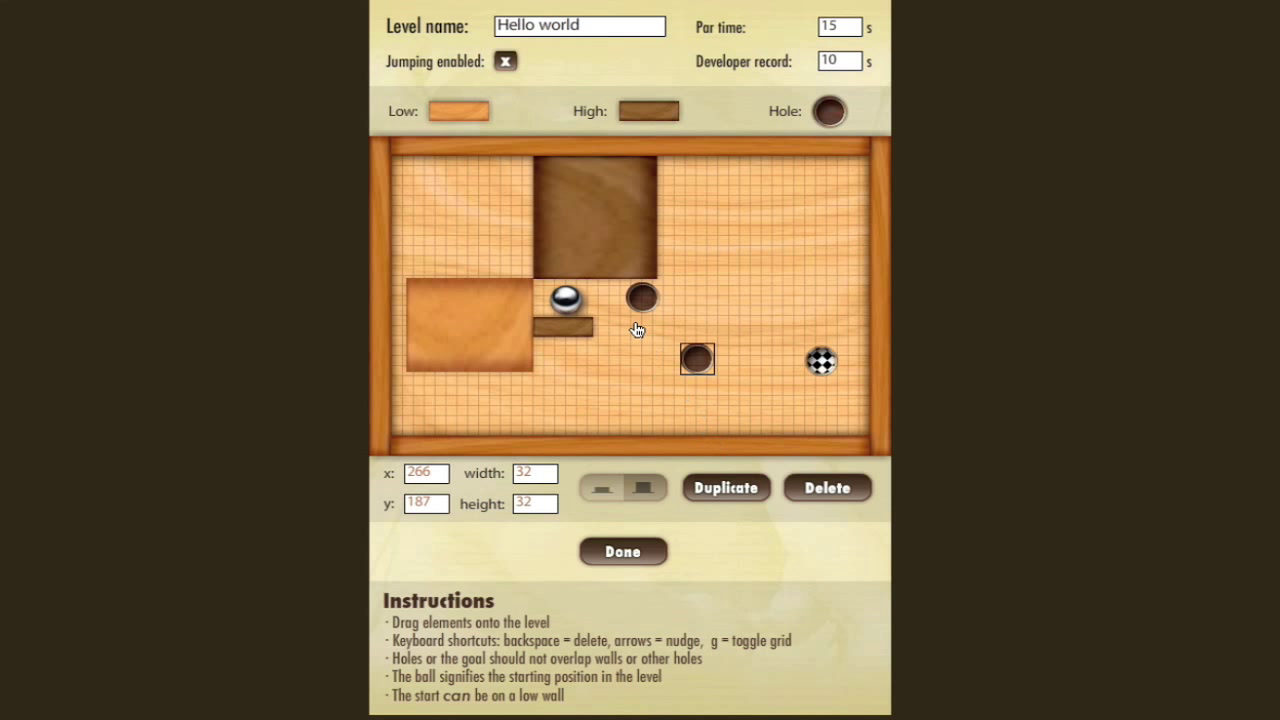
Duplicate the big high wall, move the copy right along the top edge, then delete it
{"action": "left_click", "coordinate": [615, 245]}
{"action": "left_click", "coordinate": [727, 487]}
{"action": "left_click_drag", "start_coordinate": [603, 250], "coordinate": [737, 234]}
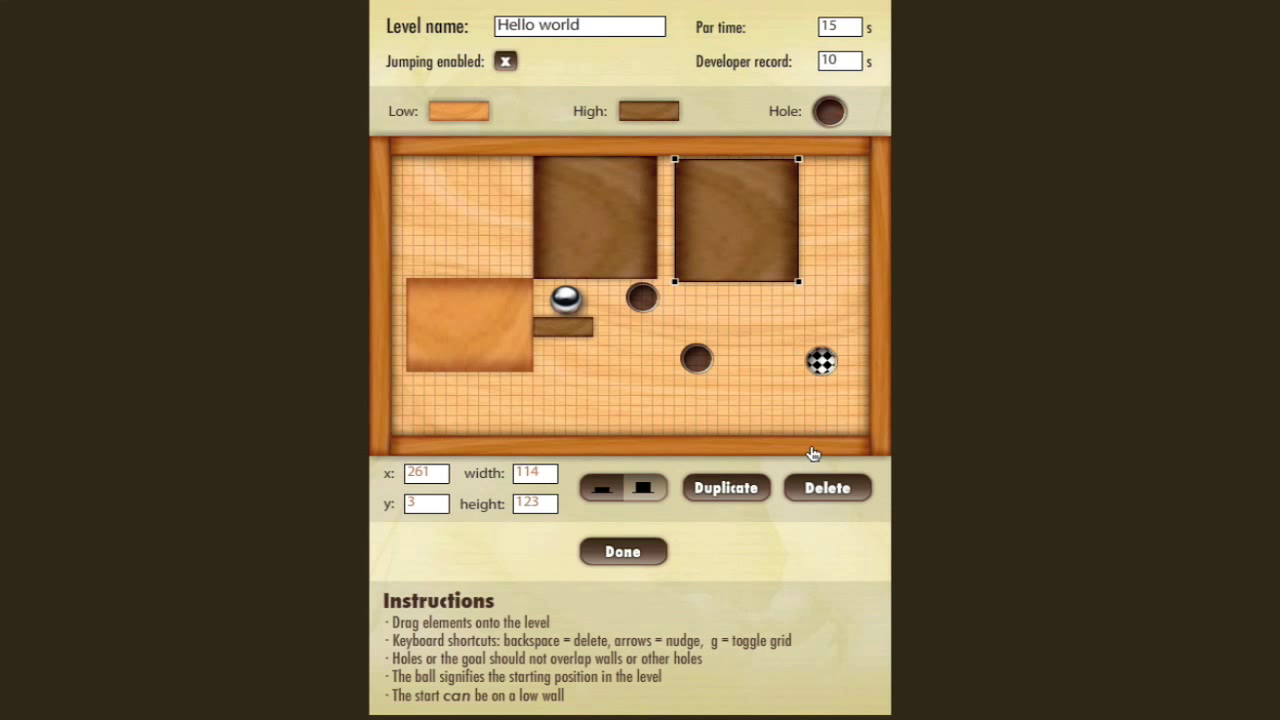
{"action": "left_click", "coordinate": [815, 492]}
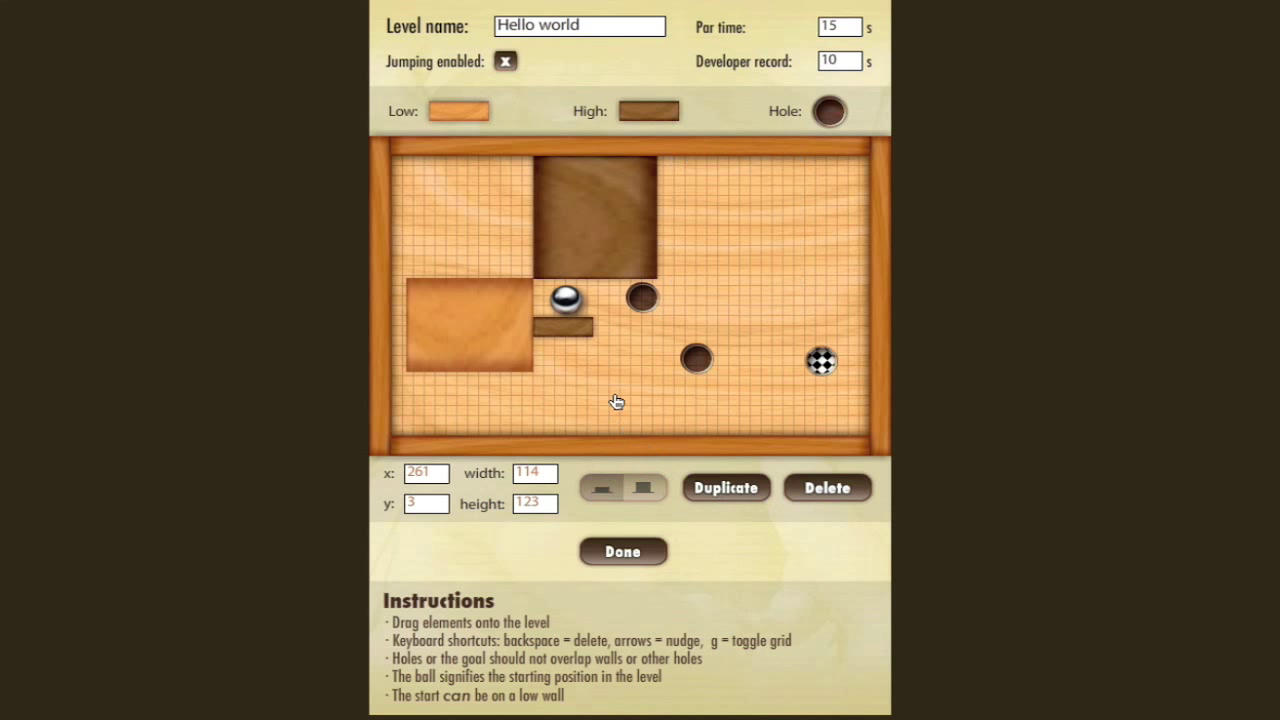
Switch the big wall between low and high twice, leaving it high
{"action": "left_click", "coordinate": [598, 268]}
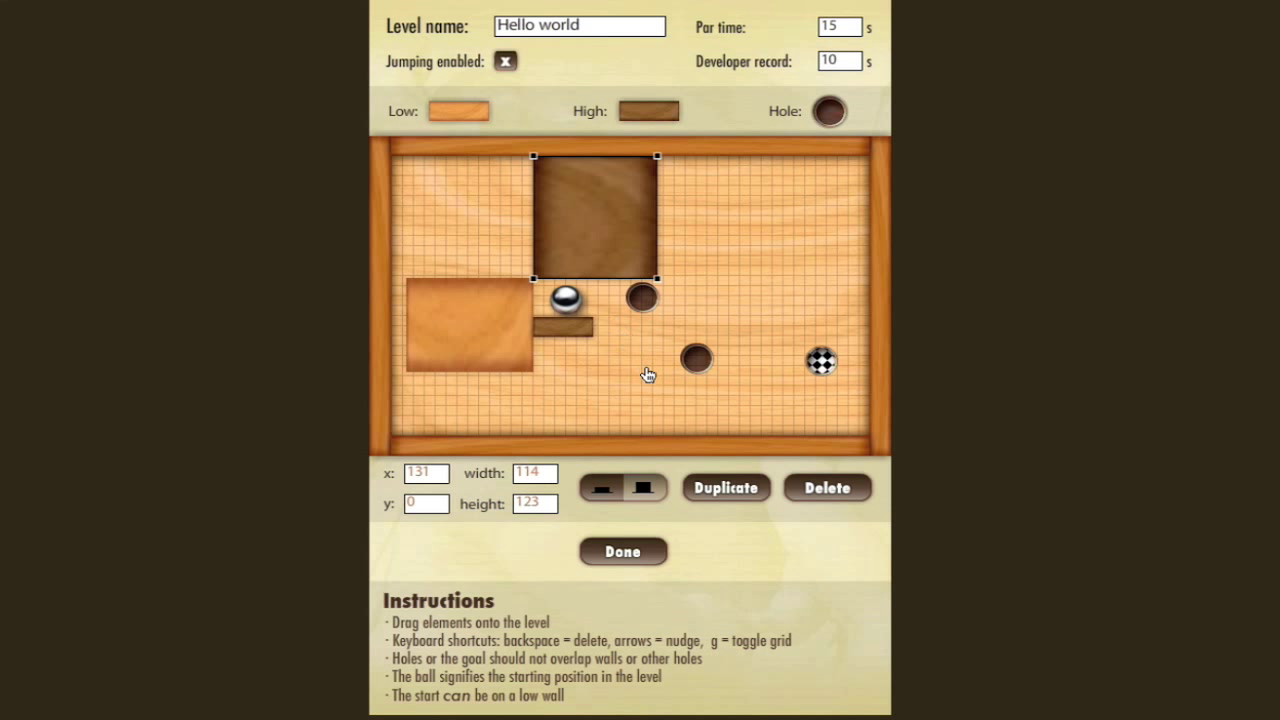
{"action": "left_click", "coordinate": [601, 490]}
{"action": "left_click", "coordinate": [645, 490]}
{"action": "left_click", "coordinate": [607, 492]}
{"action": "left_click", "coordinate": [643, 488]}
Finish the Hello world level, move its preview to the second slot, and select the password field
{"action": "left_click", "coordinate": [650, 551]}
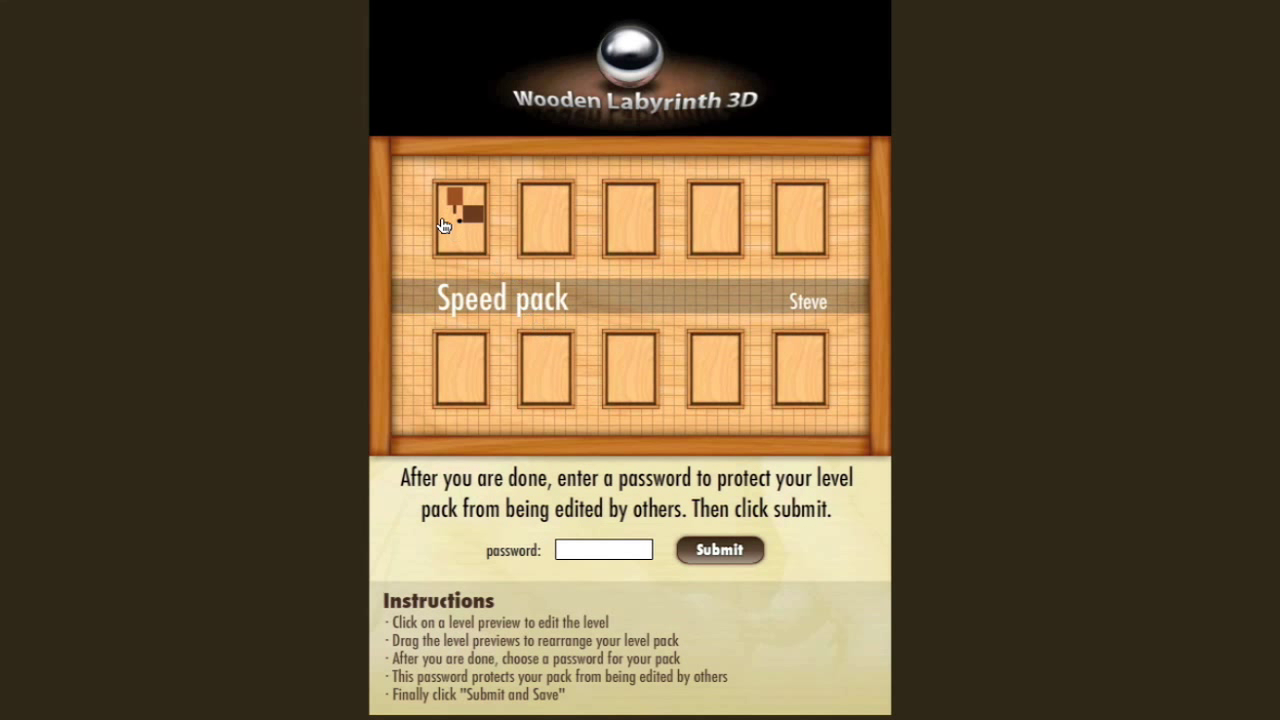
{"action": "left_click_drag", "start_coordinate": [457, 240], "coordinate": [548, 248]}
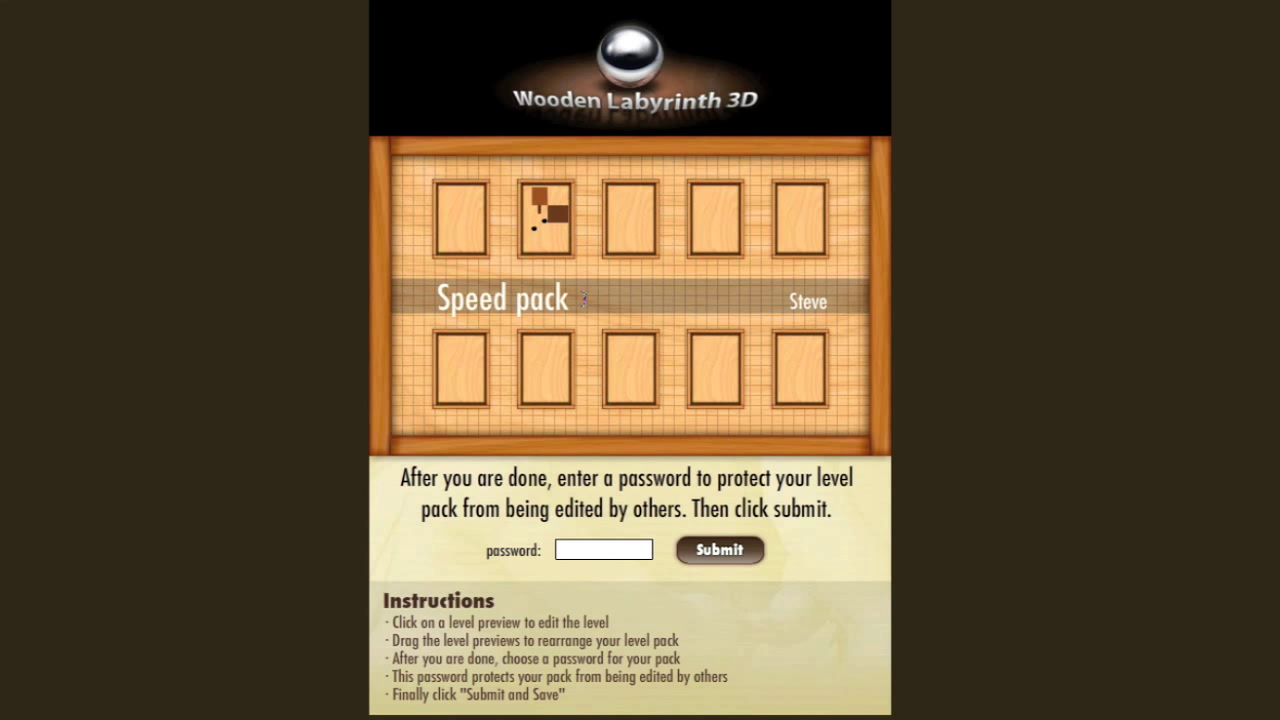
{"action": "left_click", "coordinate": [605, 549]}
Enter a pack password, submit the pack, copy its assigned ID 143, and dismiss the confirmation
{"action": "type", "text": "password"}
{"action": "left_click", "coordinate": [706, 545]}
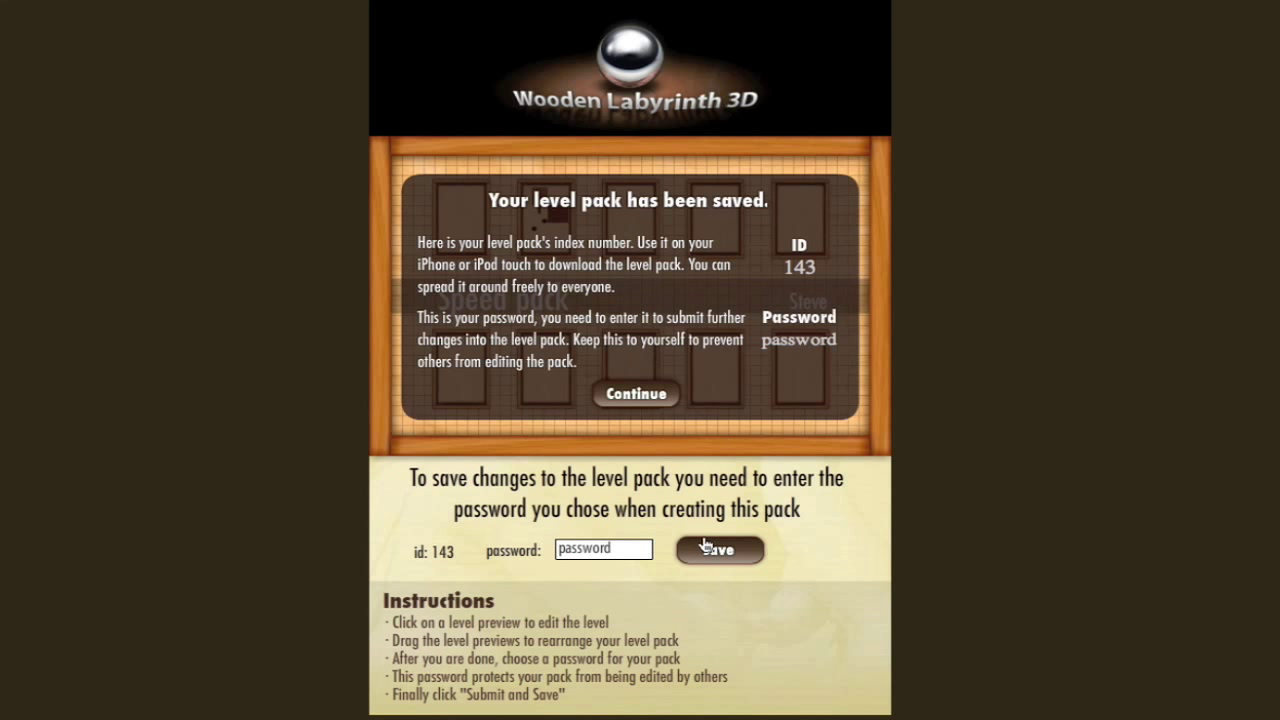
{"action": "left_click_drag", "start_coordinate": [818, 266], "coordinate": [783, 267]}
{"action": "left_click", "coordinate": [637, 394]}
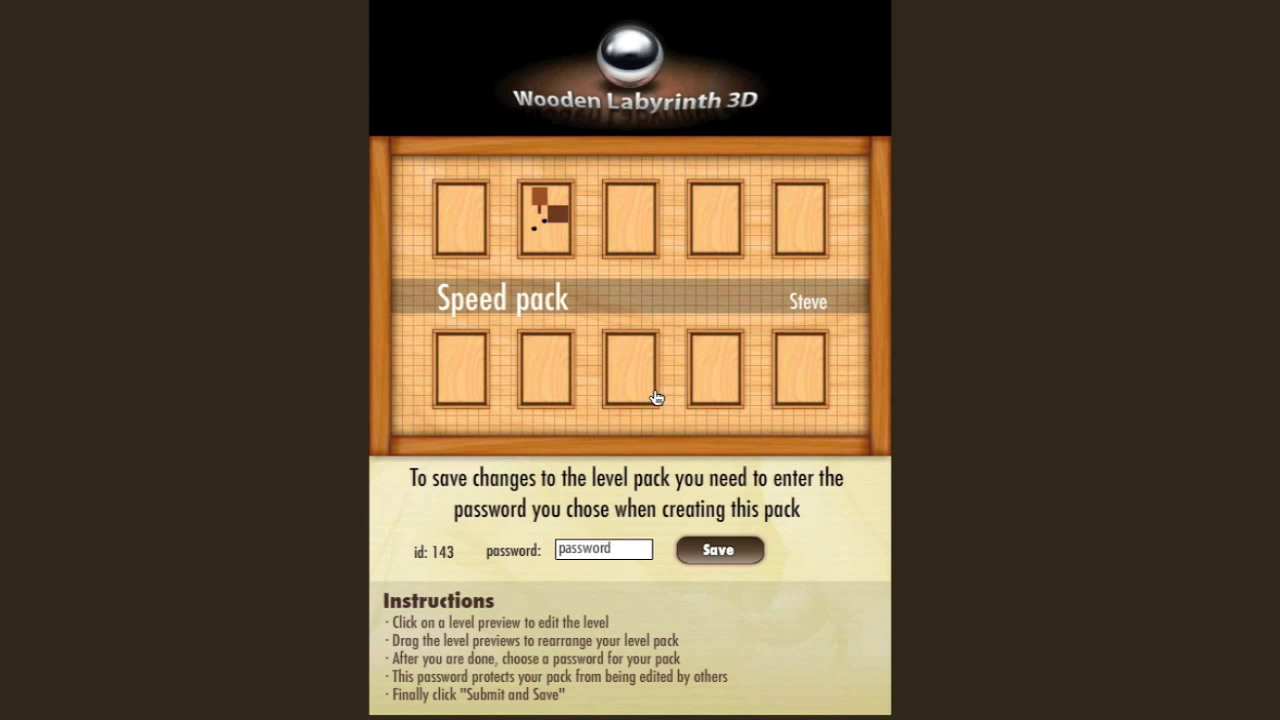